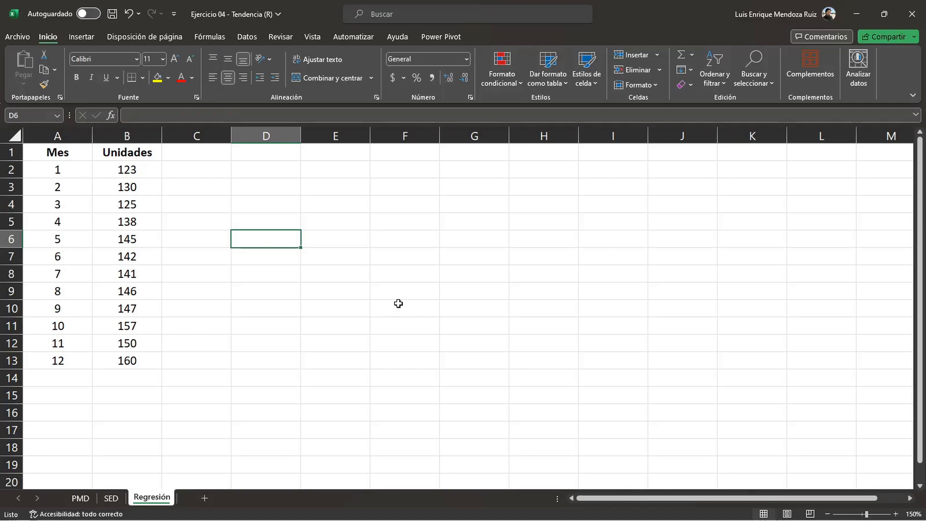
left_click(69, 153)
left_click_drag(69, 153, 77, 362)
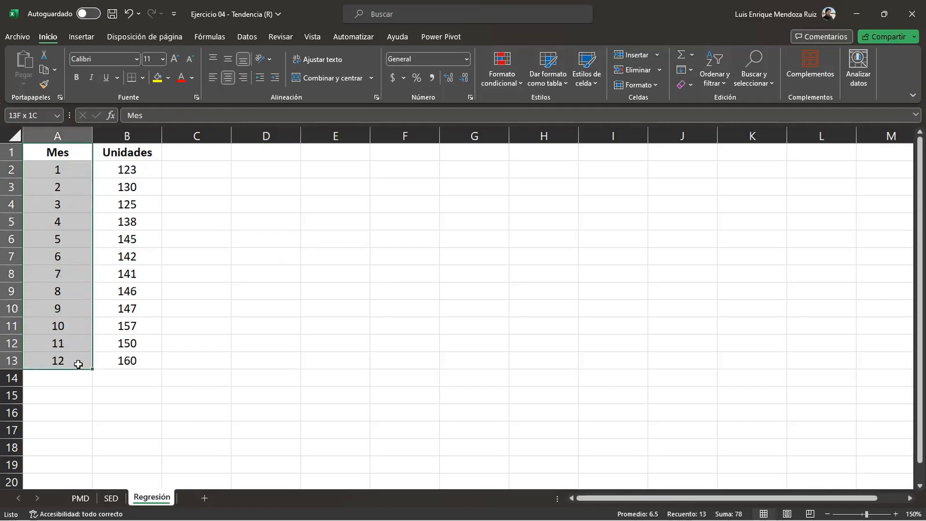
left_click(163, 393)
left_click_drag(144, 152, 133, 362)
left_click(151, 398)
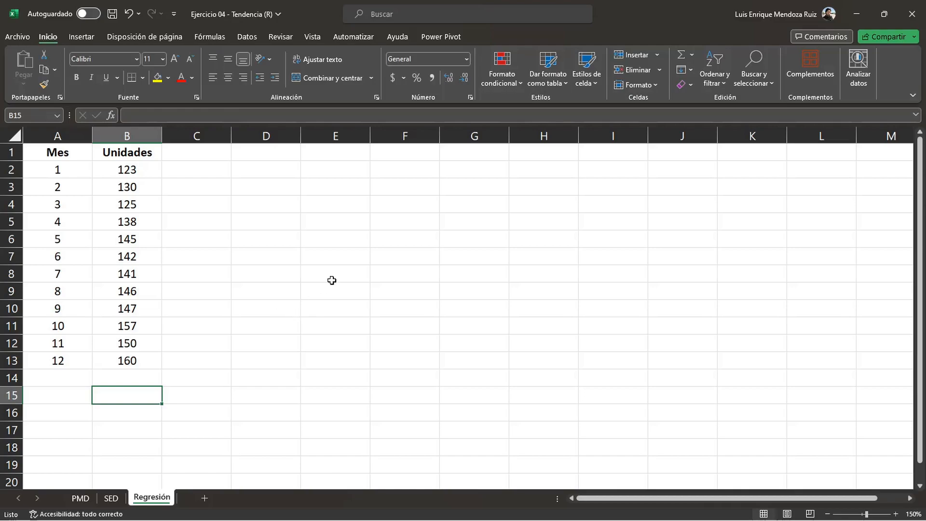
Insert a scatter chart with straight lines and markers from the Mes and Unidades data in A1:B13.
left_click_drag(64, 156, 145, 363)
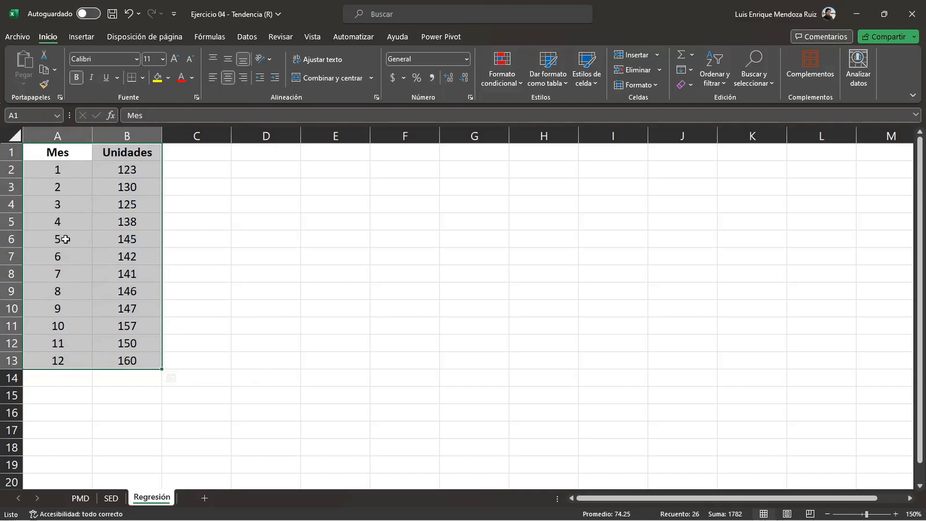
left_click(82, 37)
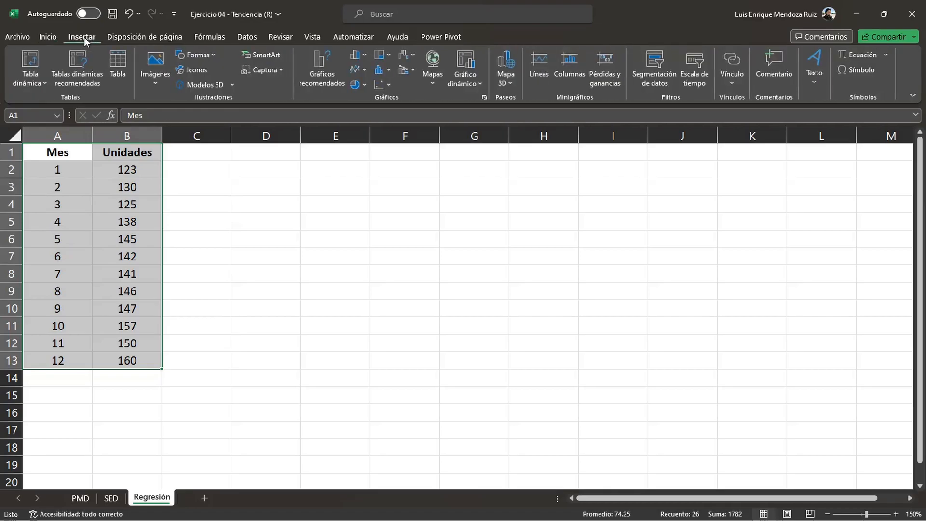
left_click(381, 86)
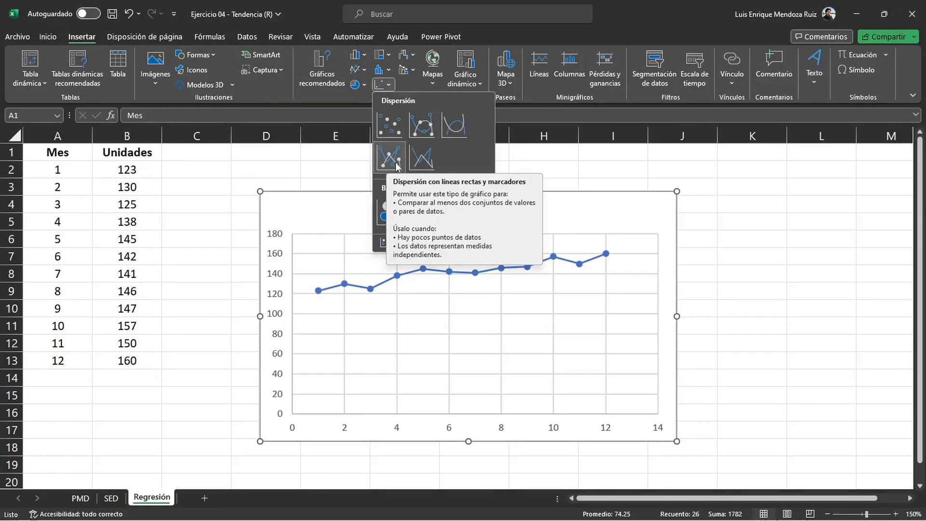
left_click(399, 163)
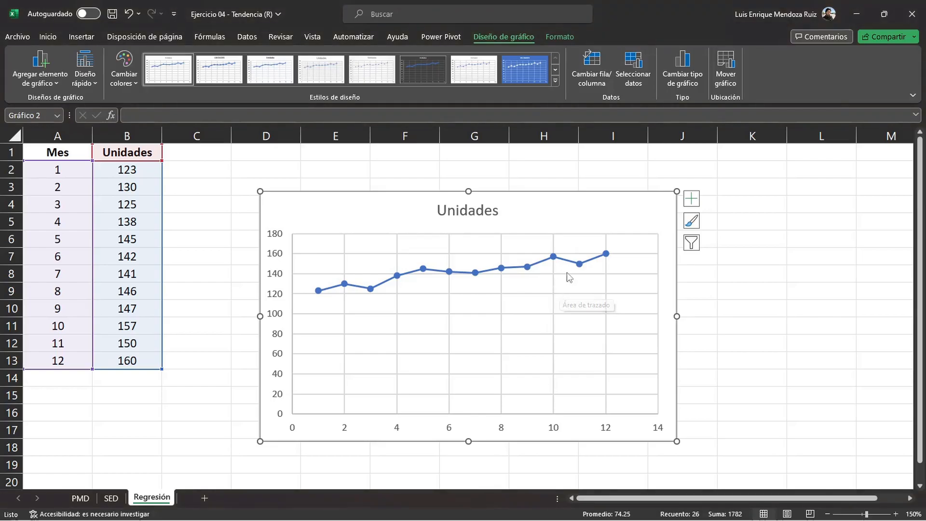
Add a linear trendline to the Unidades series, showing its equation and R-squared value on the chart.
left_click(580, 265)
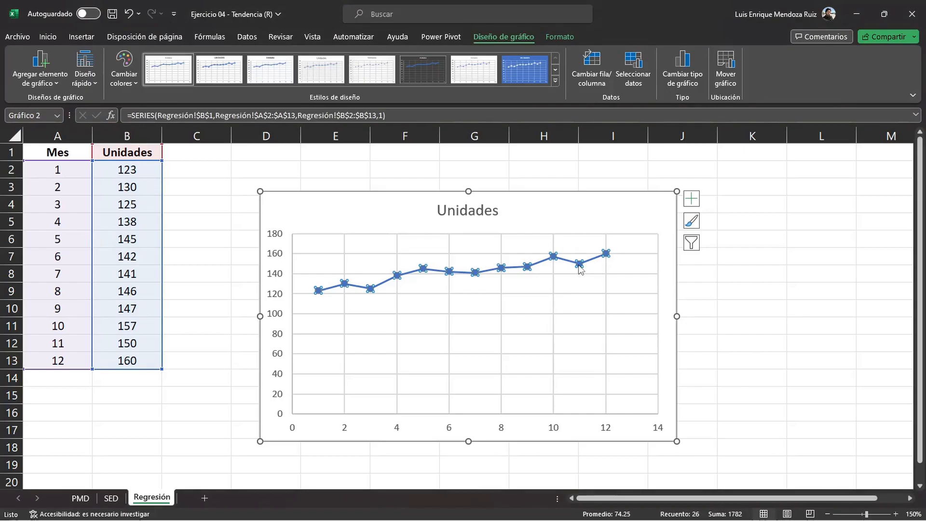
right_click(579, 269)
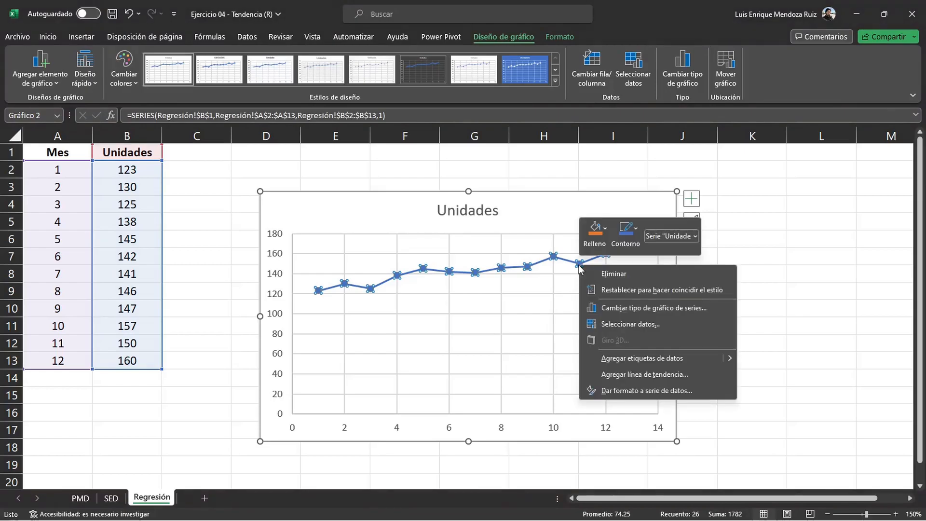
left_click(678, 375)
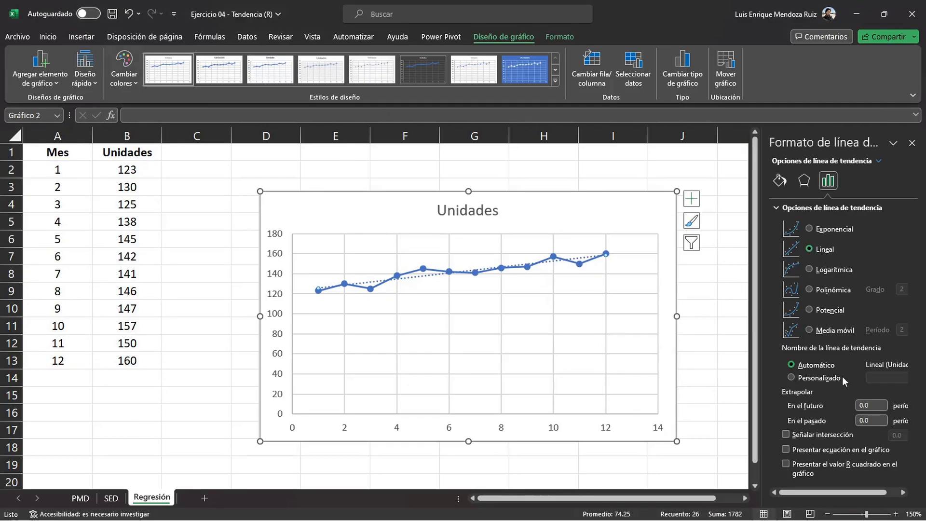
left_click(787, 464)
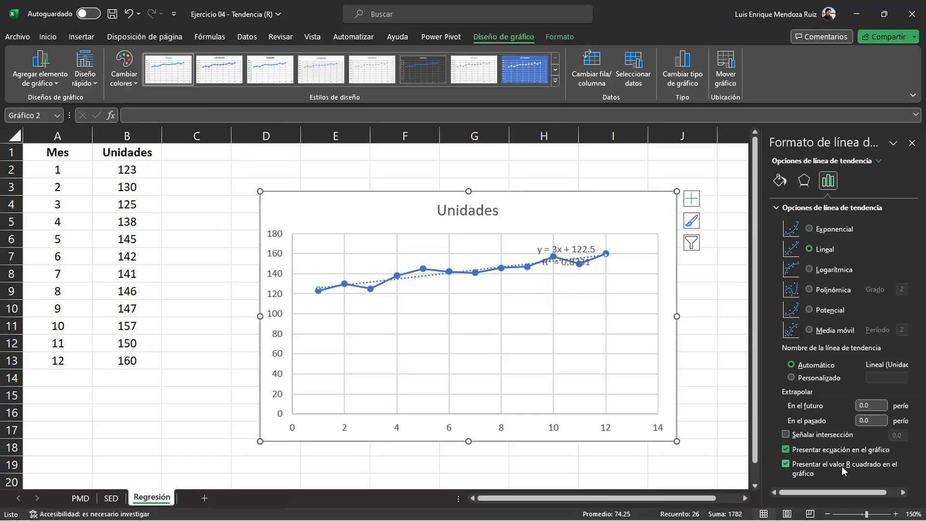
left_click(912, 143)
Move the trendline equation and R-squared label above the plot area, to the right of the chart title.
left_click(547, 246)
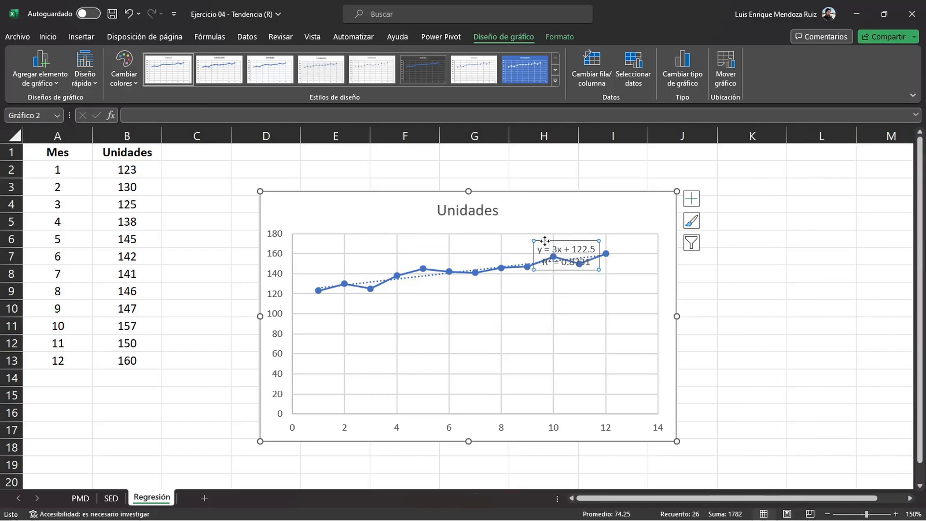
left_click_drag(545, 241, 575, 201)
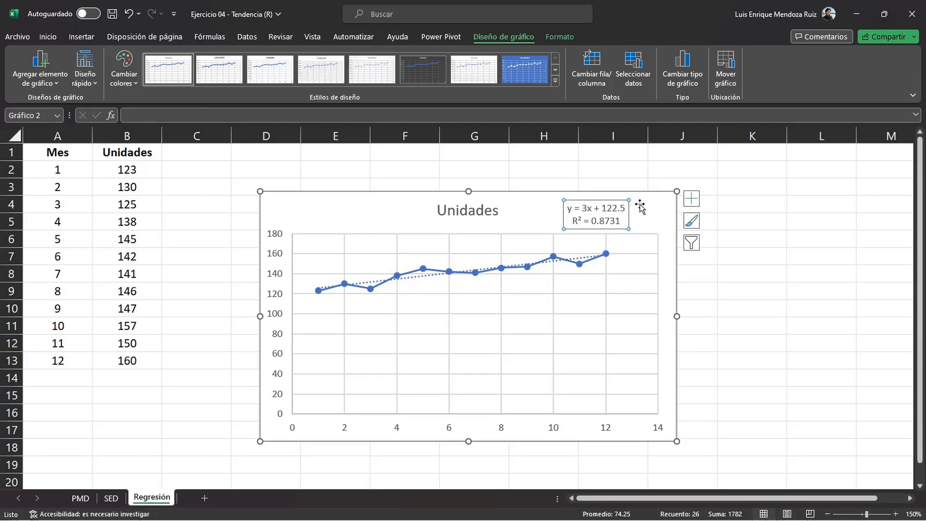
left_click(59, 379)
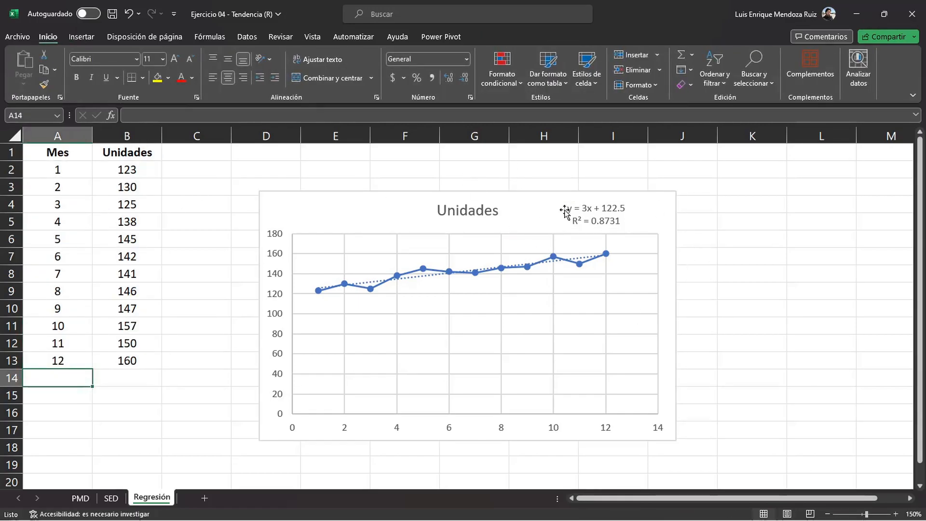
Calculate the month 13 forecast in K3 with the formula =3*13+122.5.
left_click(747, 186)
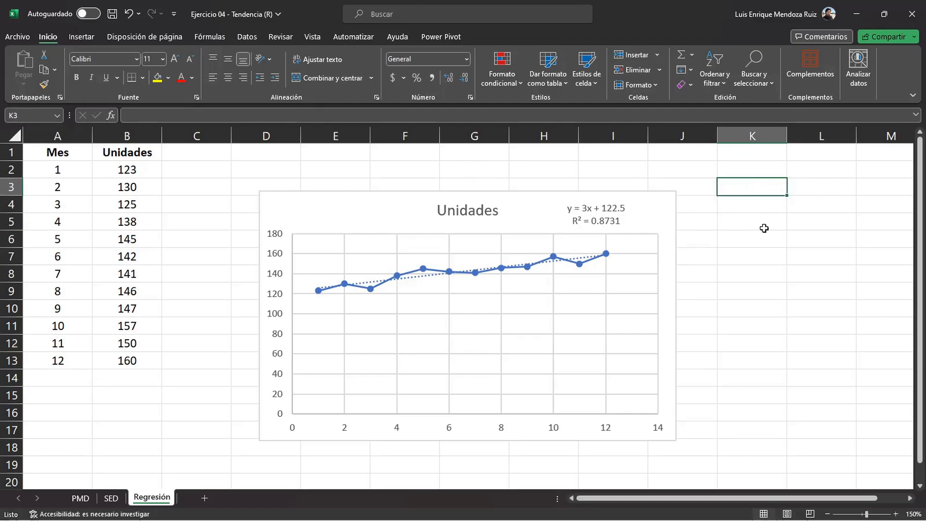
type("=")
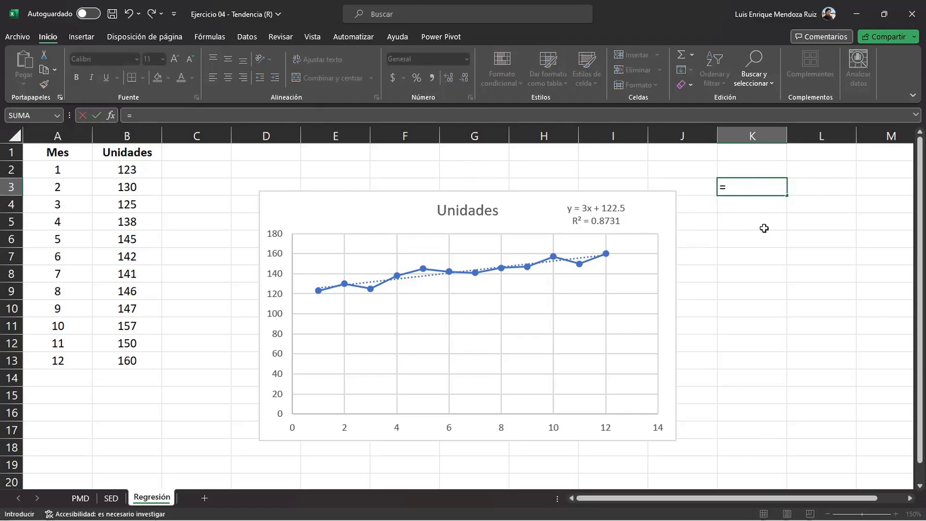
type("3*")
type("13+122.5")
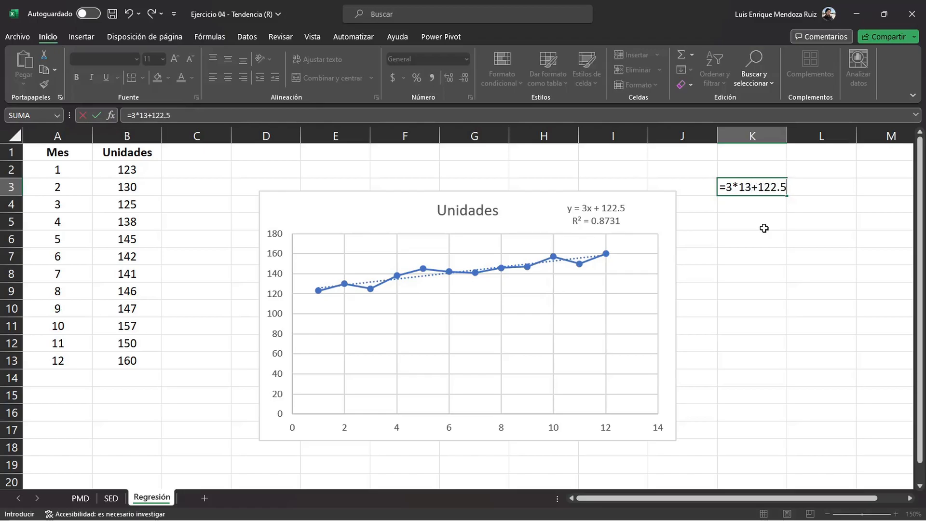
key("Return")
left_click(745, 186)
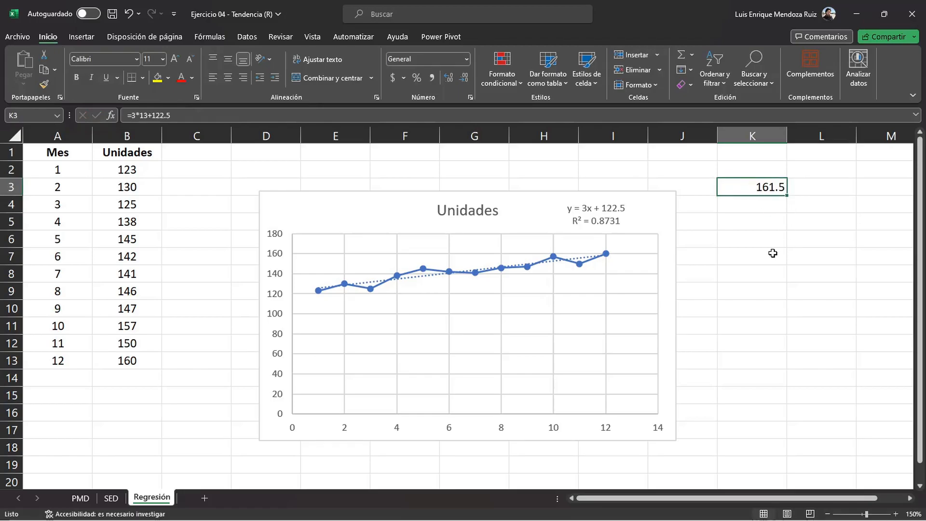
left_click(755, 301)
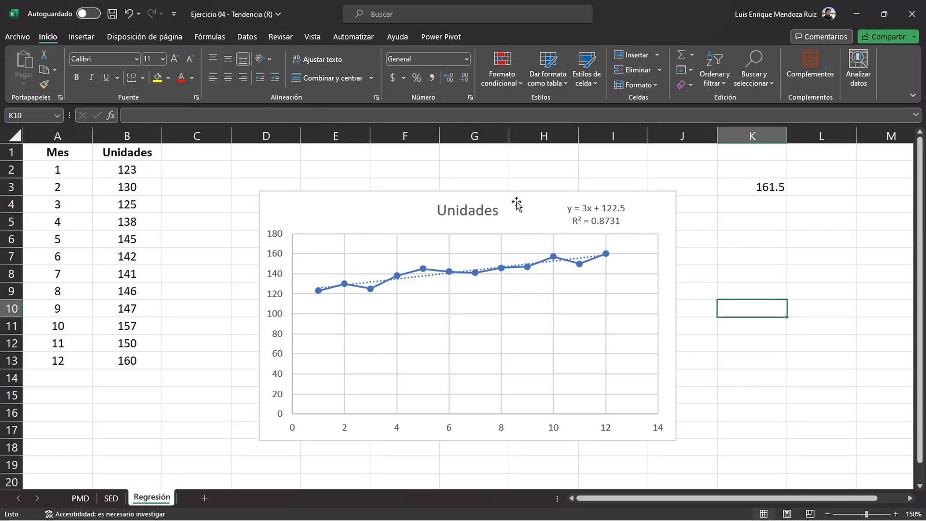
Move the chart away from the data to below K3 and enter the header Pronóstico in C1.
left_click_drag(508, 201, 727, 232)
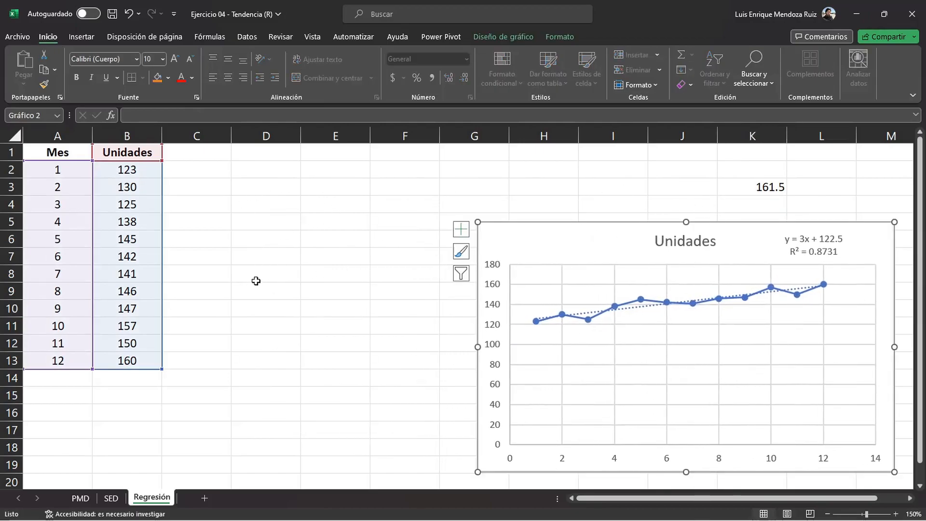
left_click(195, 155)
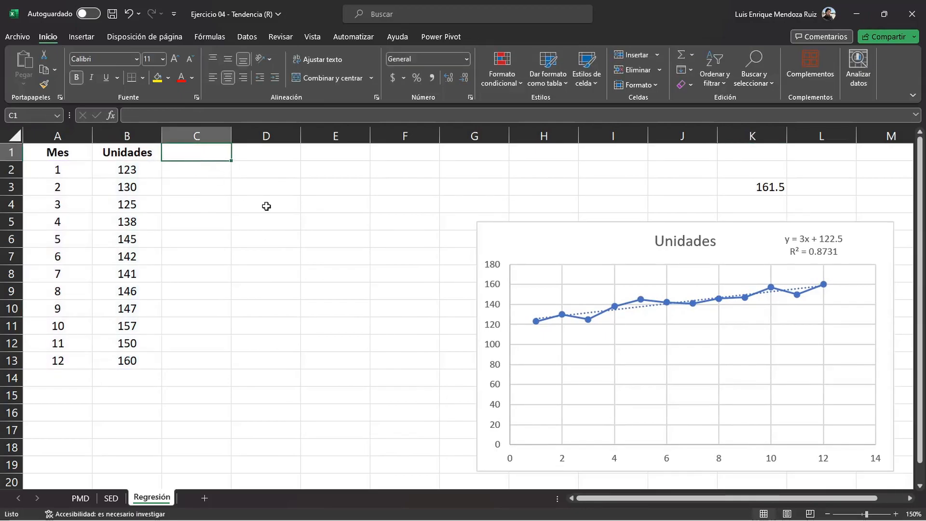
type("Pronóstico")
key("Return")
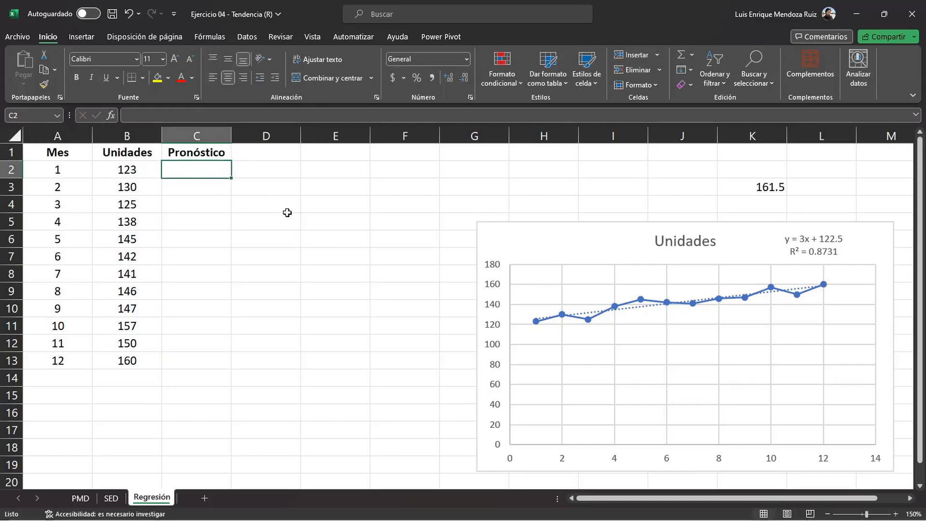
Extend the Mes column with months 13, 14, 15 and 16 in A14:A17.
left_click(189, 383)
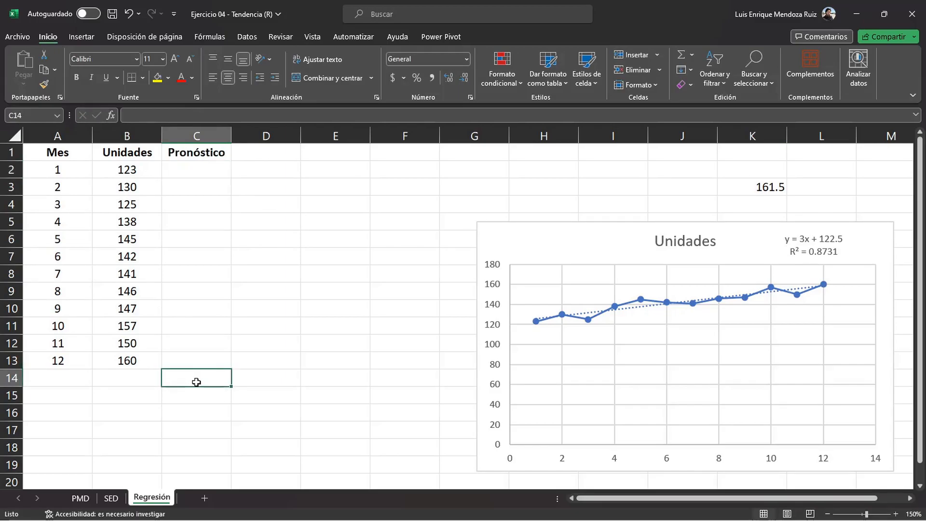
left_click(68, 382)
type("13")
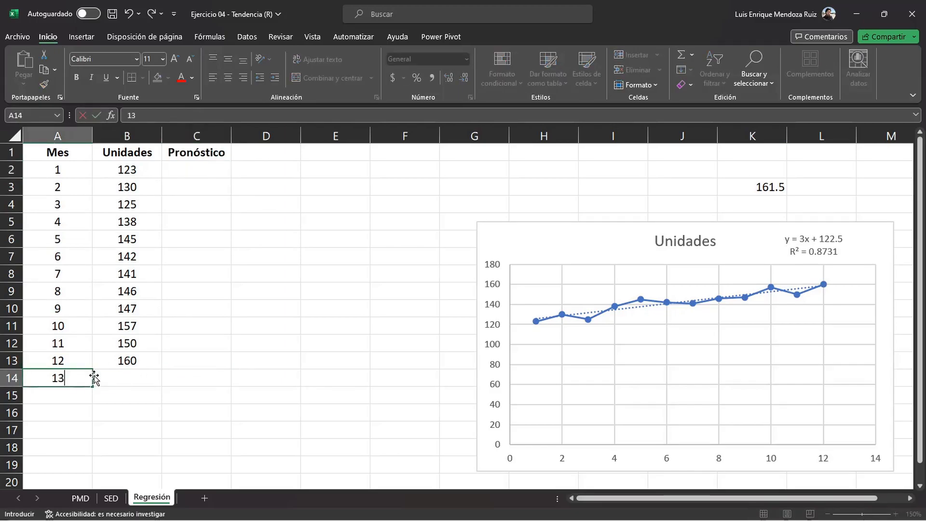
key("Return")
type("14")
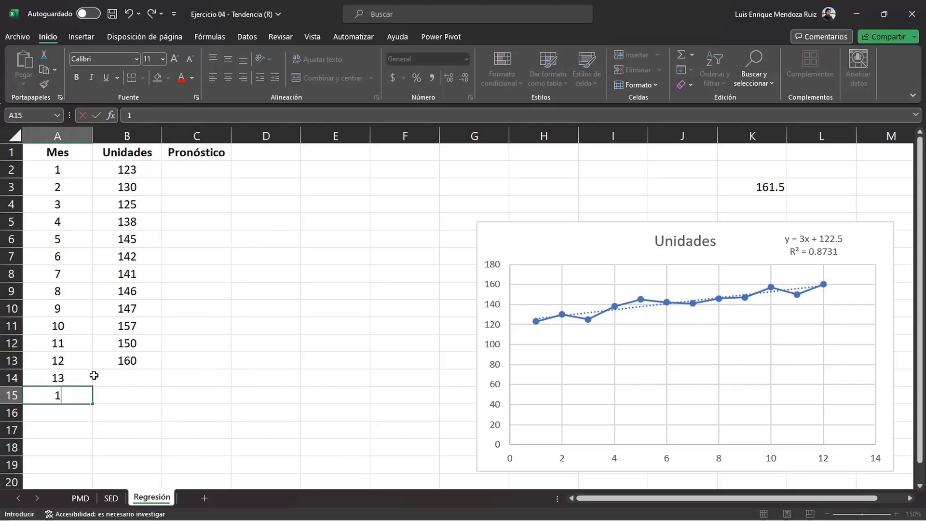
key("Return")
type("15")
key("Return")
type("16")
key("Return")
Forecast month 13 in C14 with the formula =TENDENCIA($B$2:$B$13,$A$2:$A$13,A14,1).
left_click(229, 371)
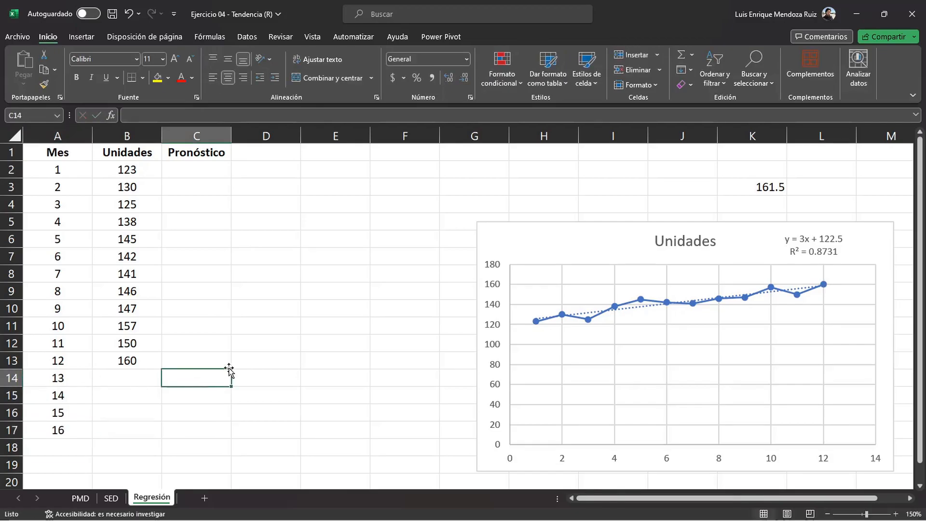
type("=tendencia")
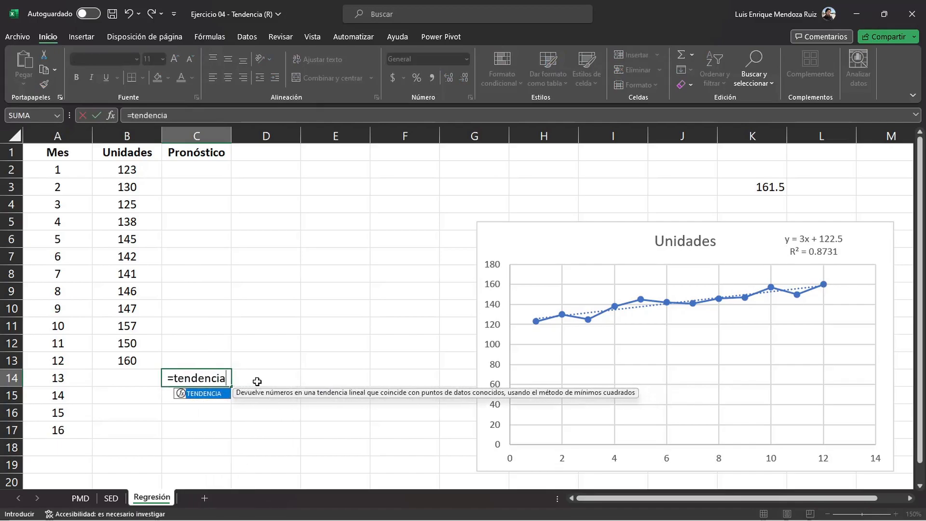
double_click(218, 394)
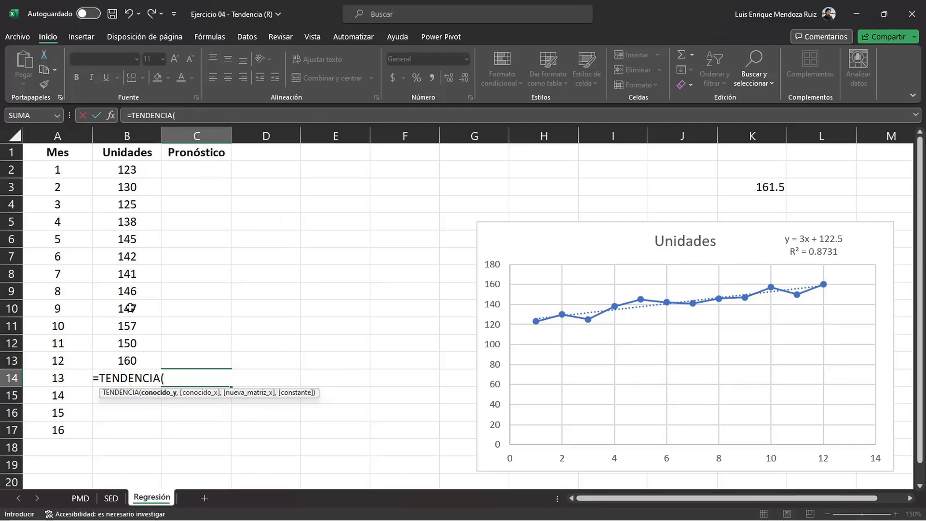
left_click_drag(122, 170, 118, 359)
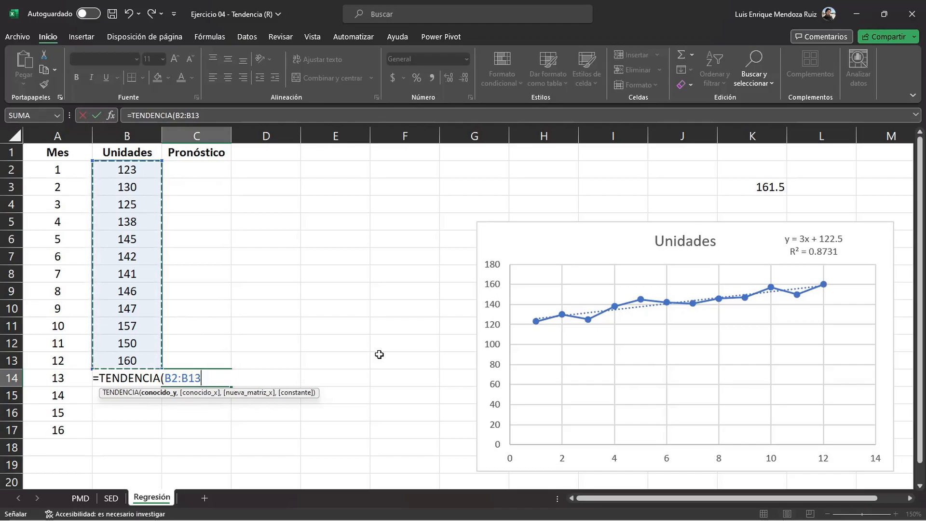
key("F4")
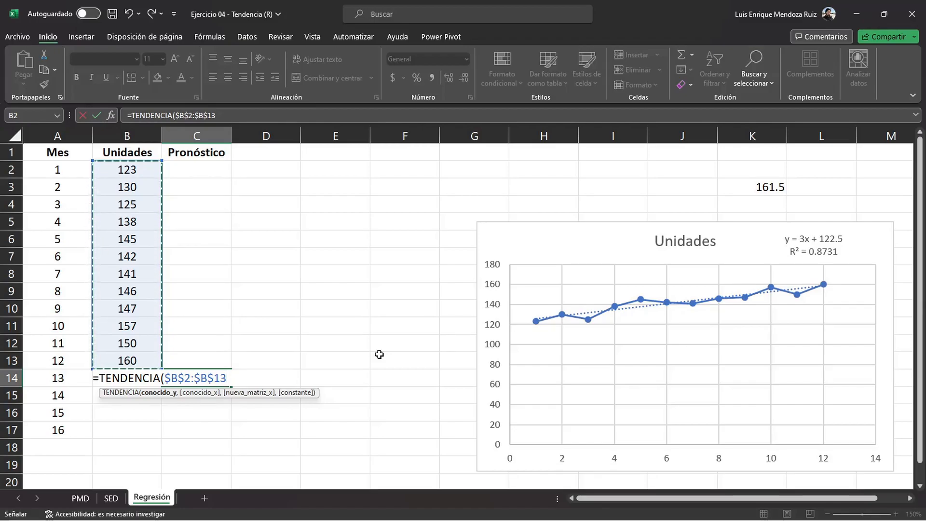
type(",")
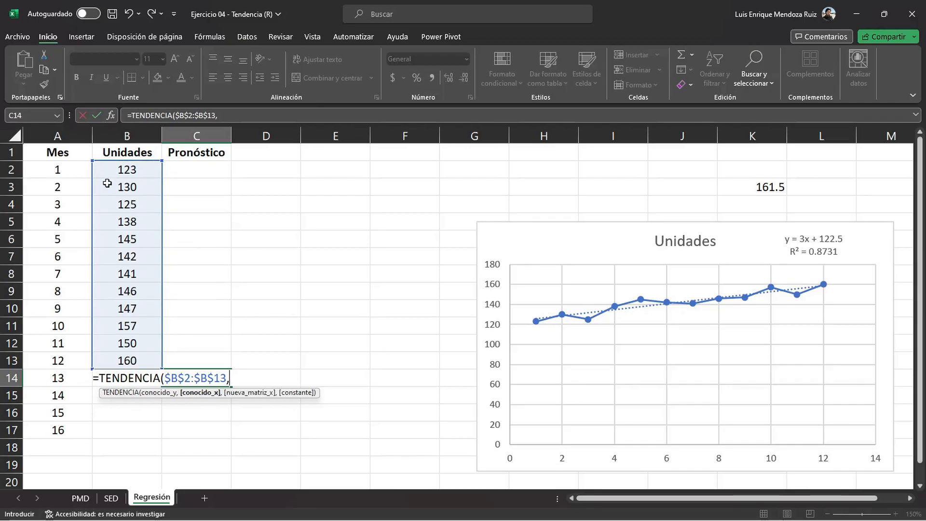
left_click_drag(64, 171, 66, 359)
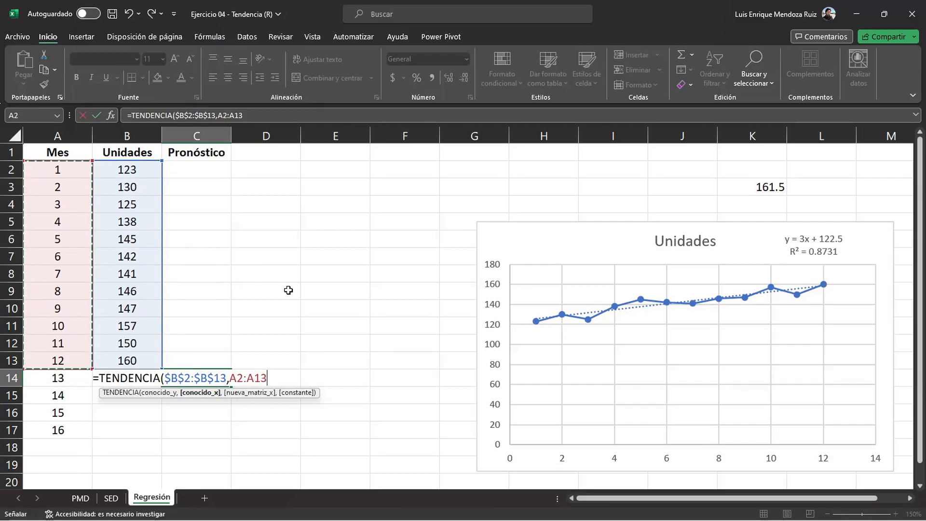
key("F4")
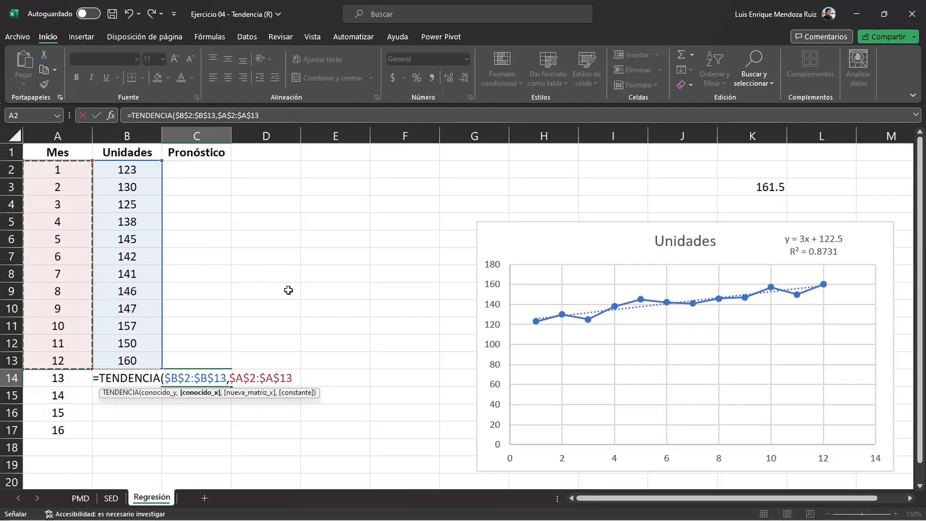
type(",")
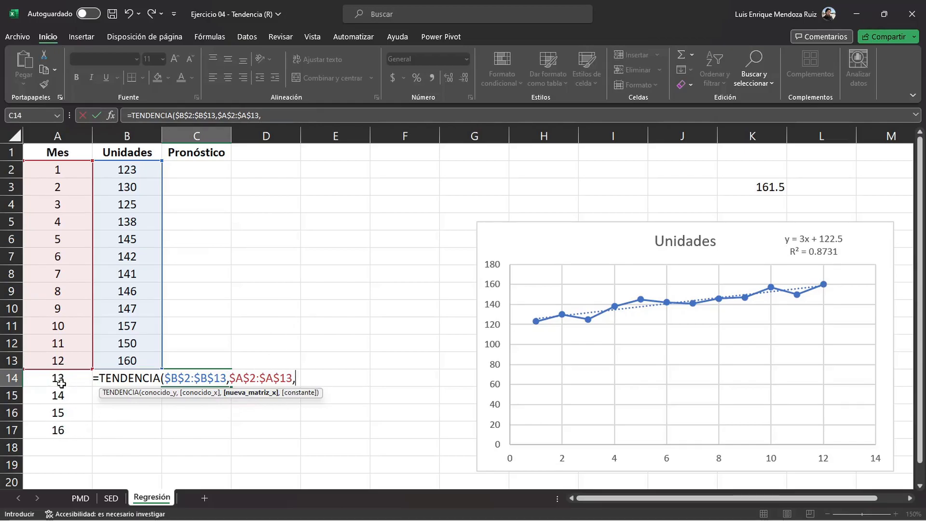
left_click(46, 382)
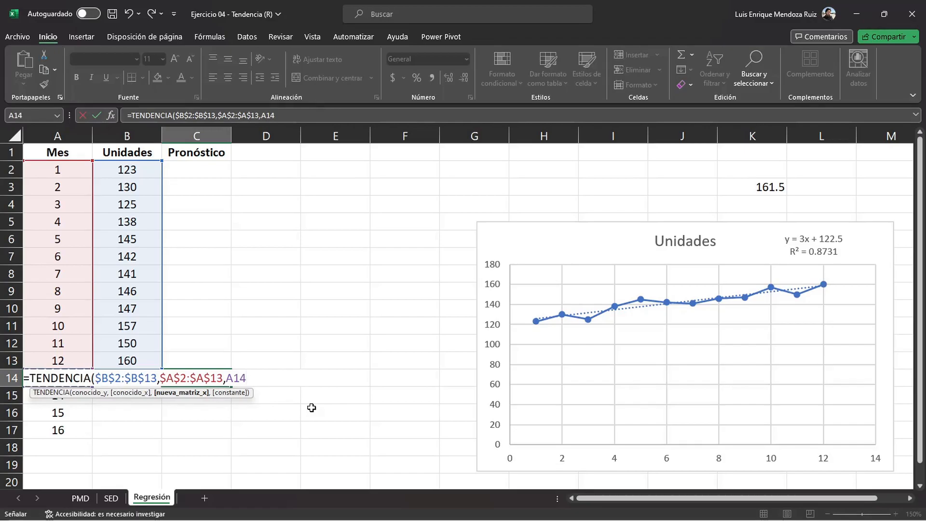
type(",")
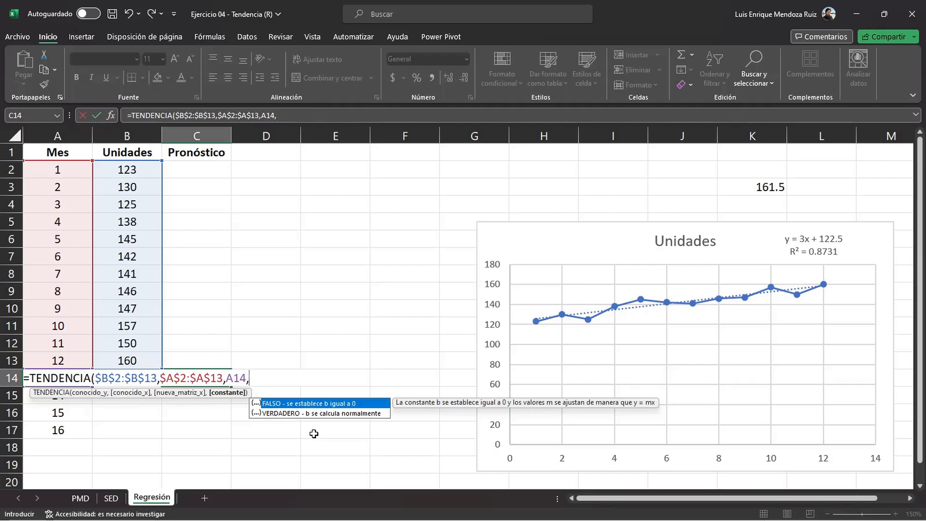
type("1")
key("Return")
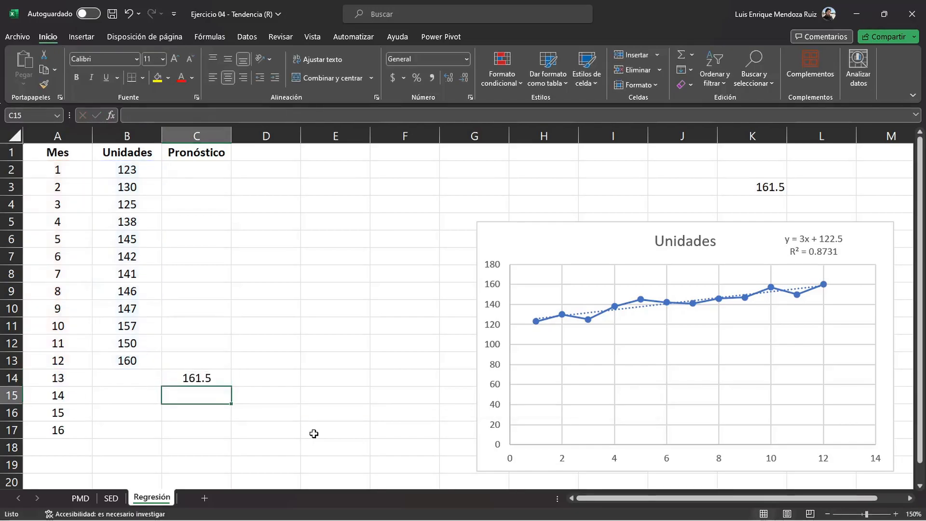
Compare the formulas in C14 and K3, and clear the manual forecast from K3.
left_click(192, 377)
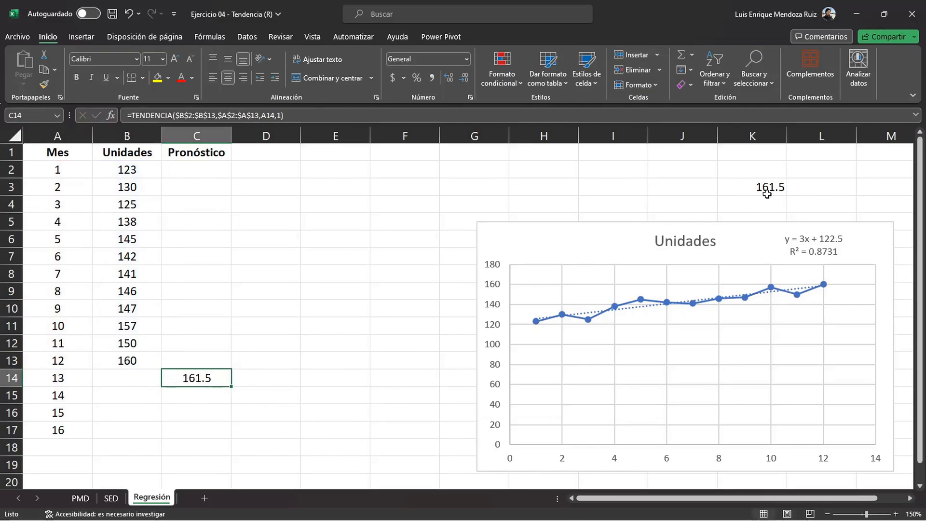
left_click(736, 190)
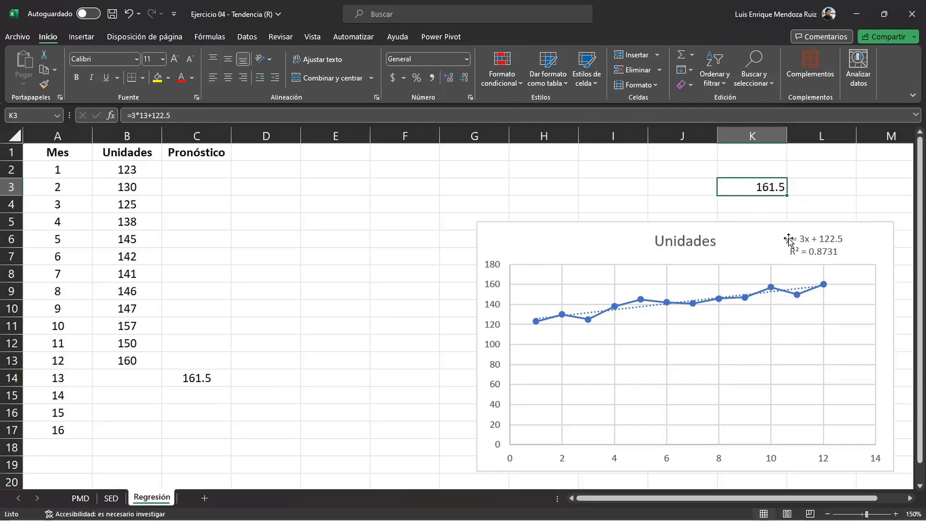
left_click(645, 204)
left_click(746, 189)
left_click(565, 201)
Copy the TENDENCIA formula from C14 down to C17 to forecast months 14 to 16.
left_click(189, 379)
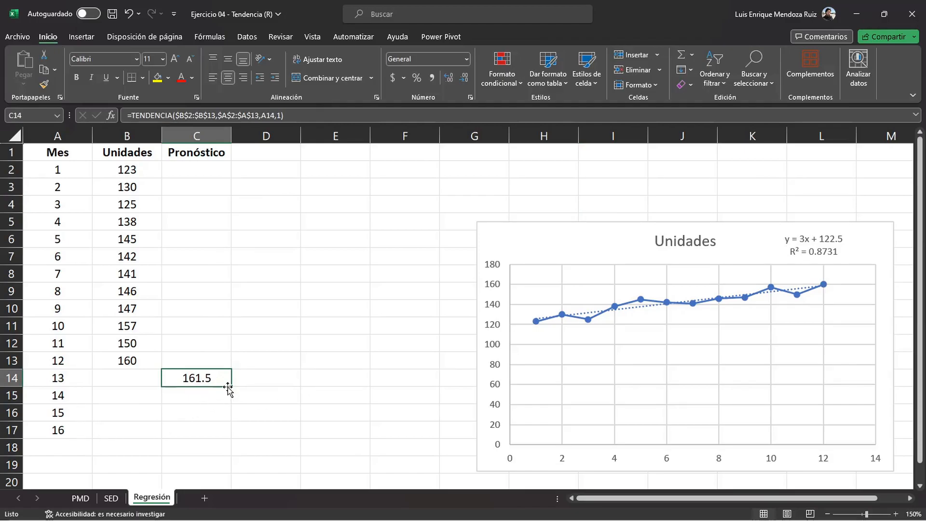
left_click_drag(233, 387, 226, 440)
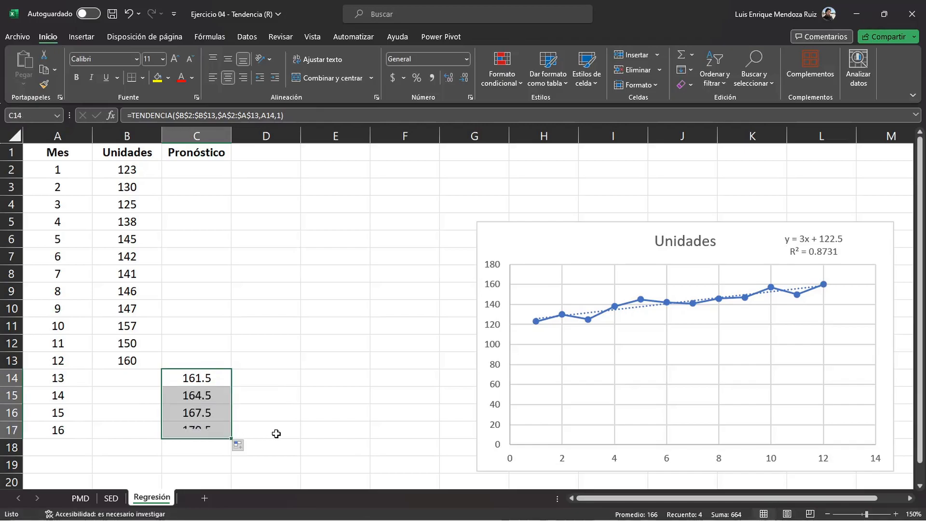
left_click(332, 449)
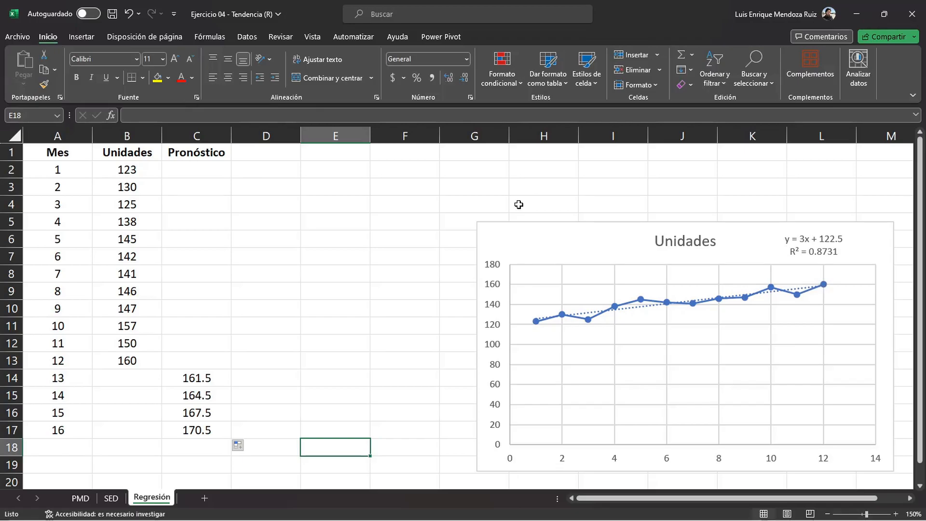
Enter the header ERROR in D1, beside the Pronóstico column.
left_click(274, 157)
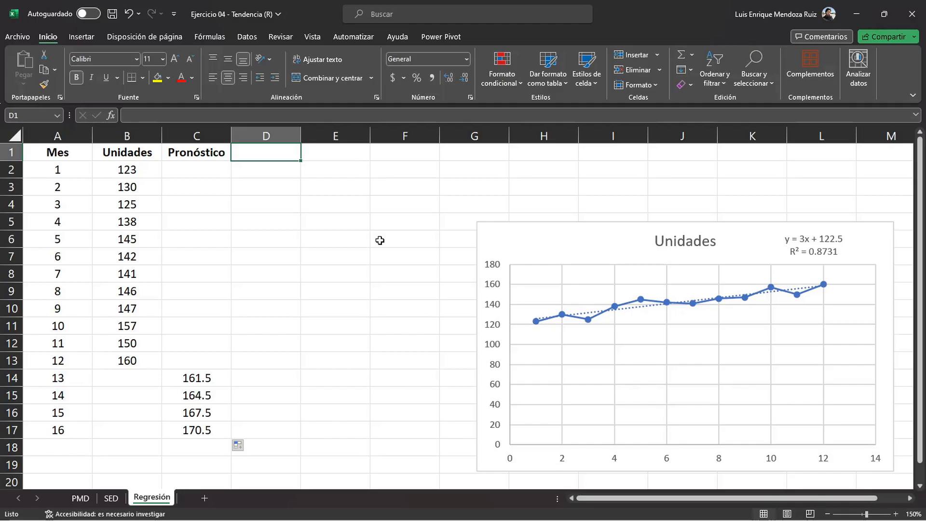
type("ERROR")
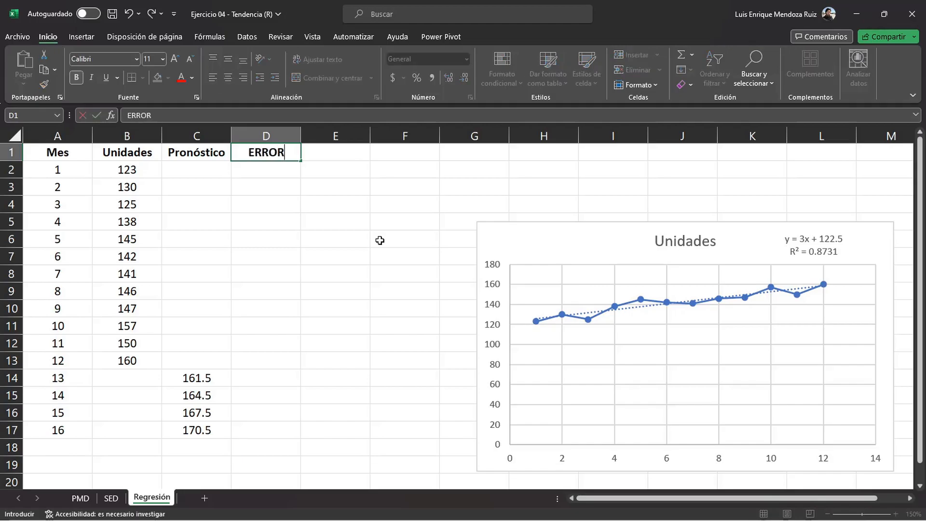
key("Return")
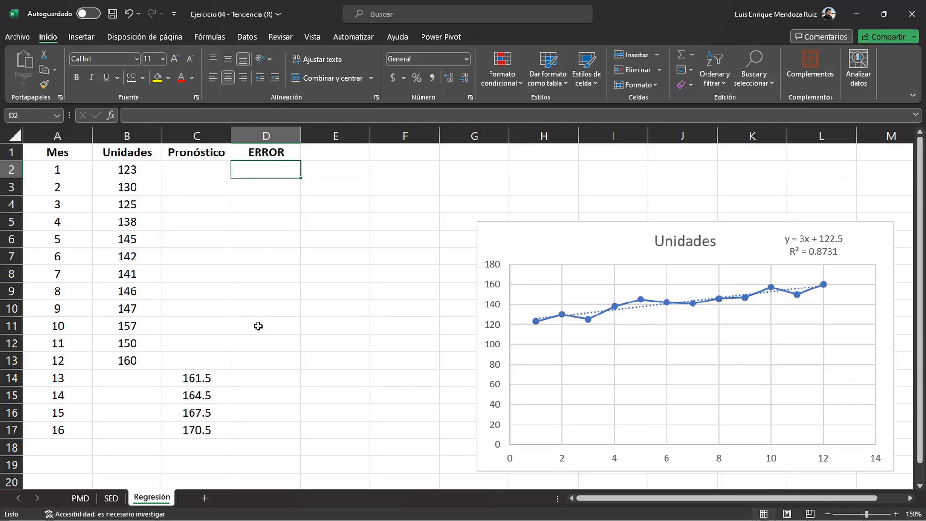
Copy the TENDENCIA formula from C14 upward to C2 to fill the forecasts for months 1 to 12.
left_click(207, 383)
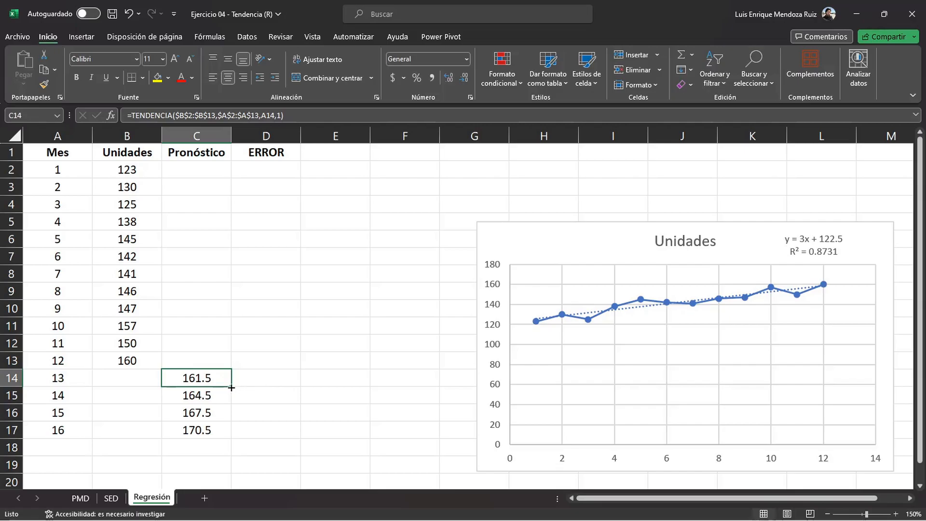
left_click_drag(232, 387, 226, 167)
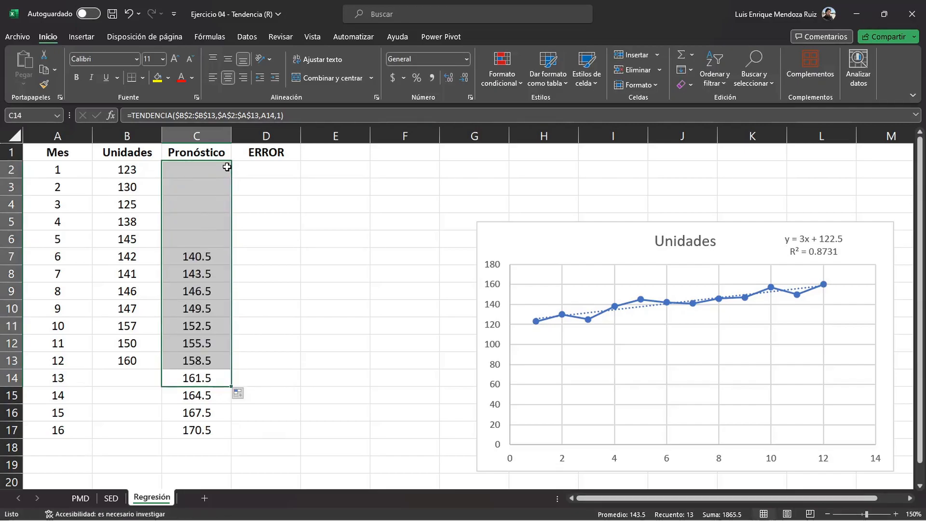
left_click(309, 394)
left_click(214, 382)
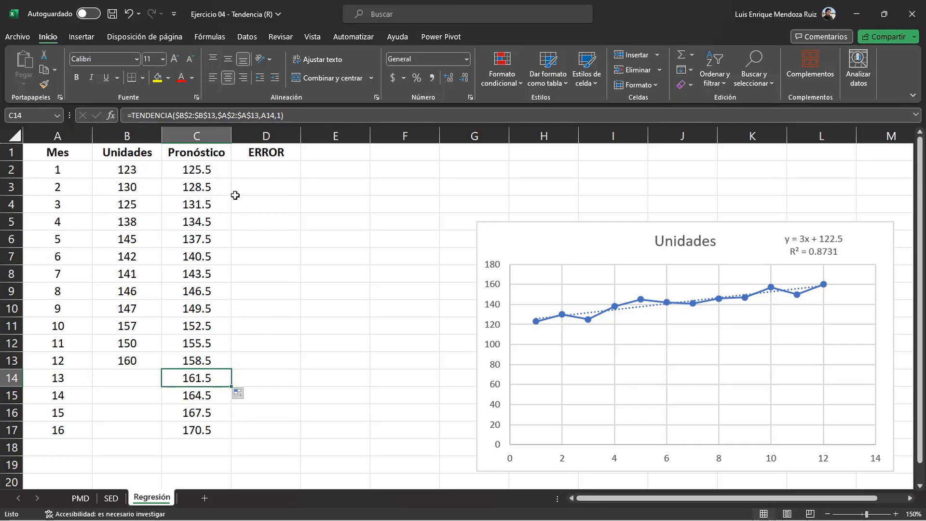
Calculate the forecast error in D2 with =B2-C2 and copy the formula down to D13.
left_click(256, 173)
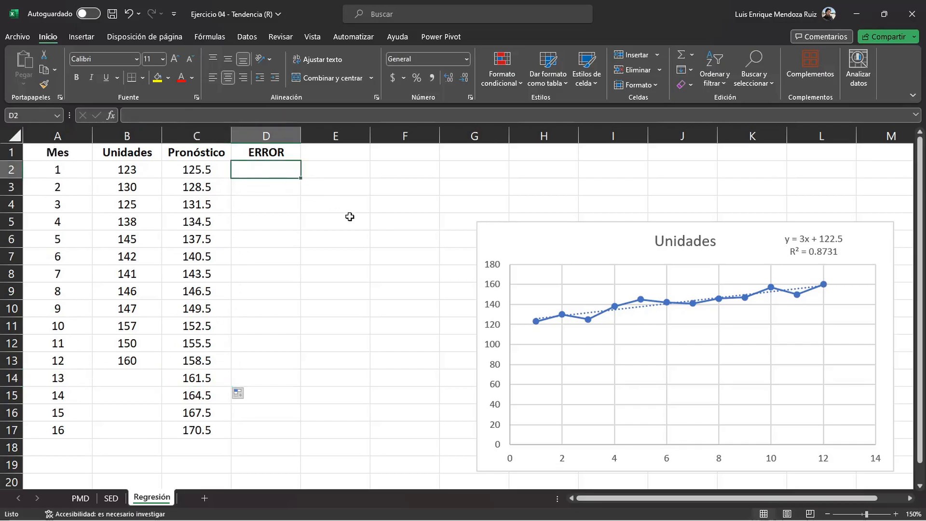
type("=")
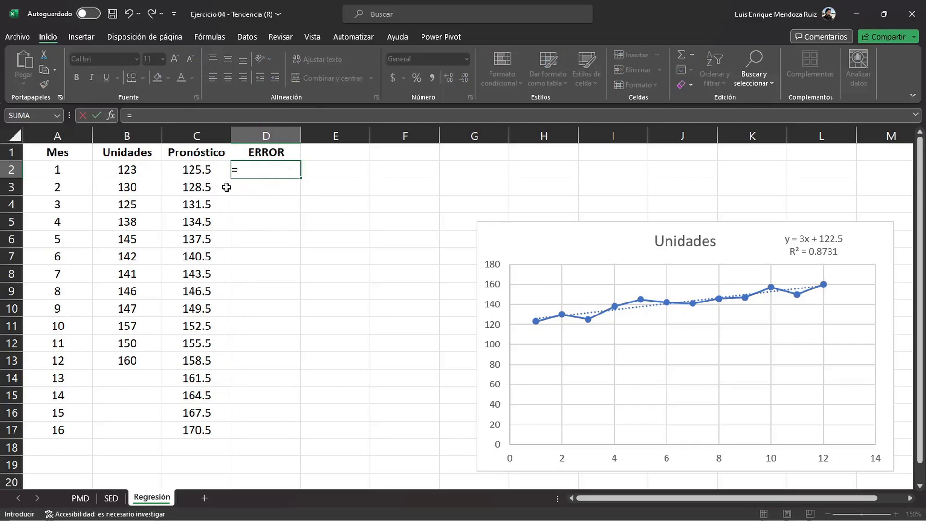
left_click(141, 174)
type("-")
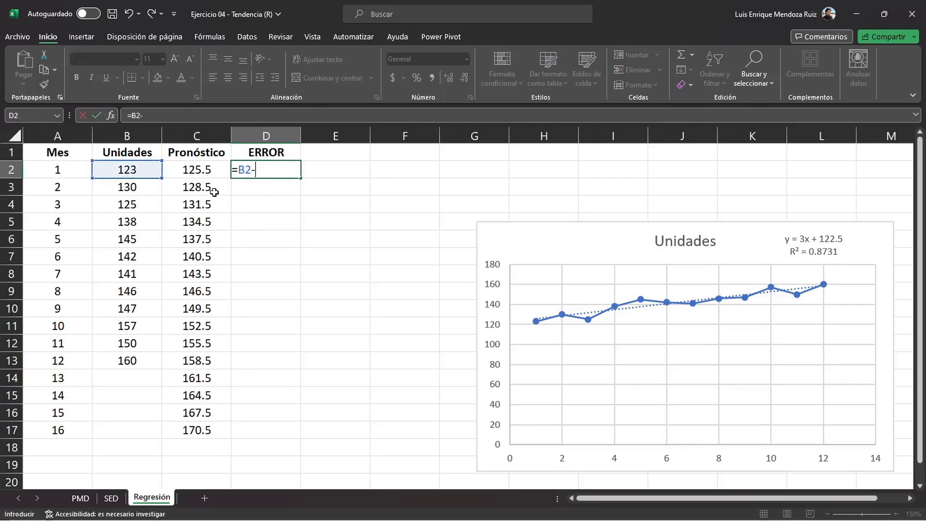
left_click(209, 176)
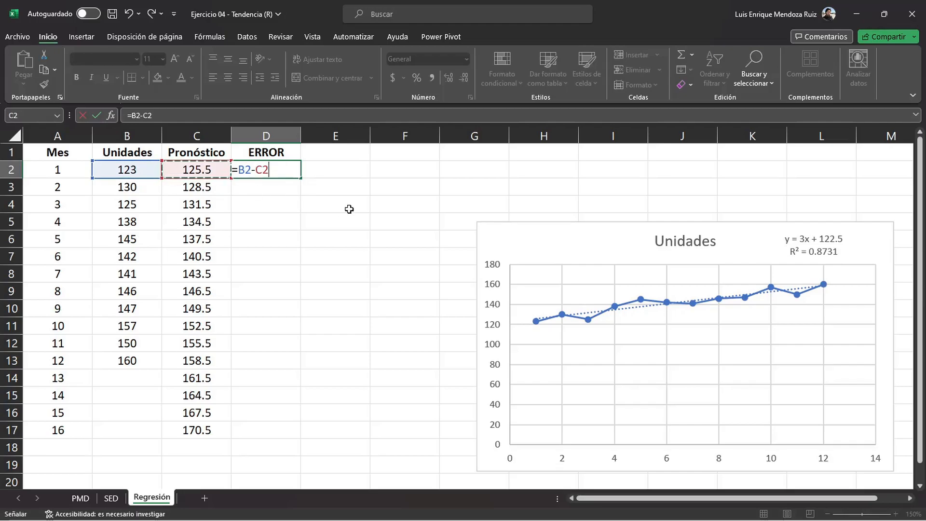
key("Return")
key("Up")
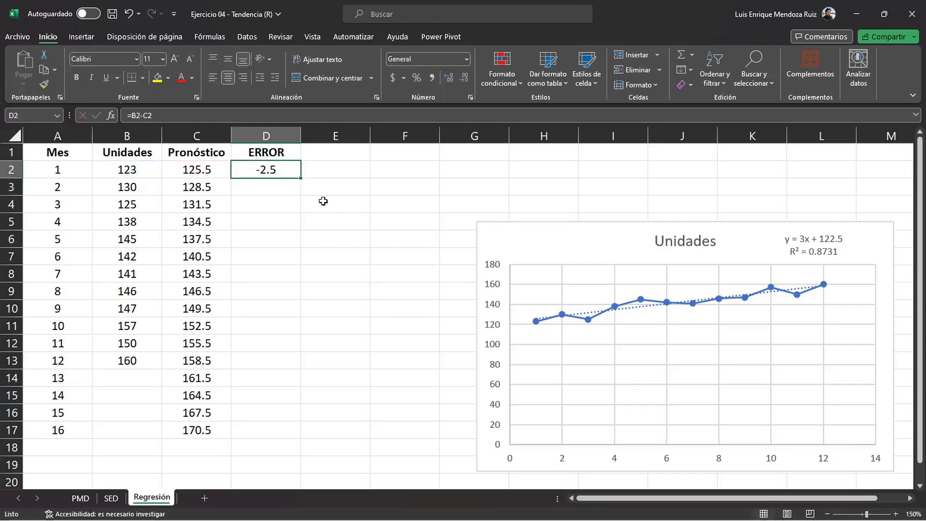
left_click_drag(301, 178, 277, 367)
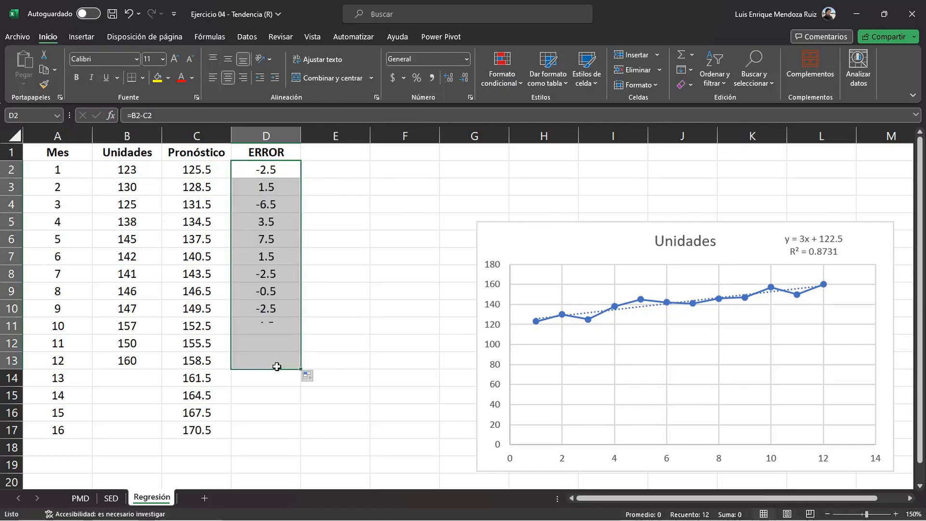